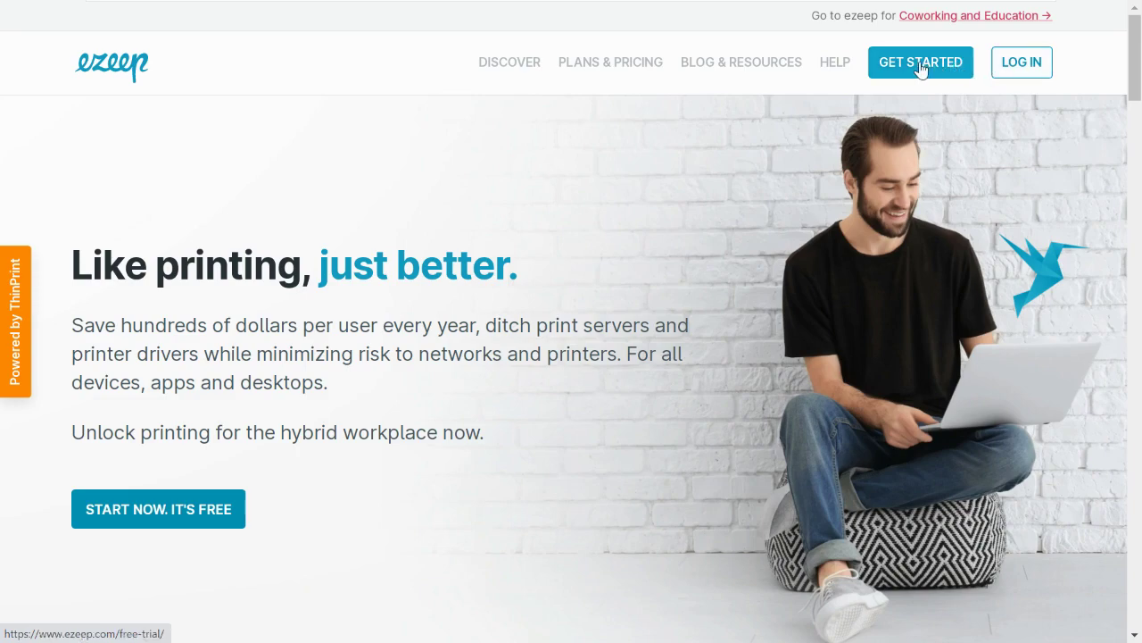
Go to the ezeep portal sign-in page via LOG IN on the ezeep homepage
{"action": "left_click", "coordinate": [1038, 63]}
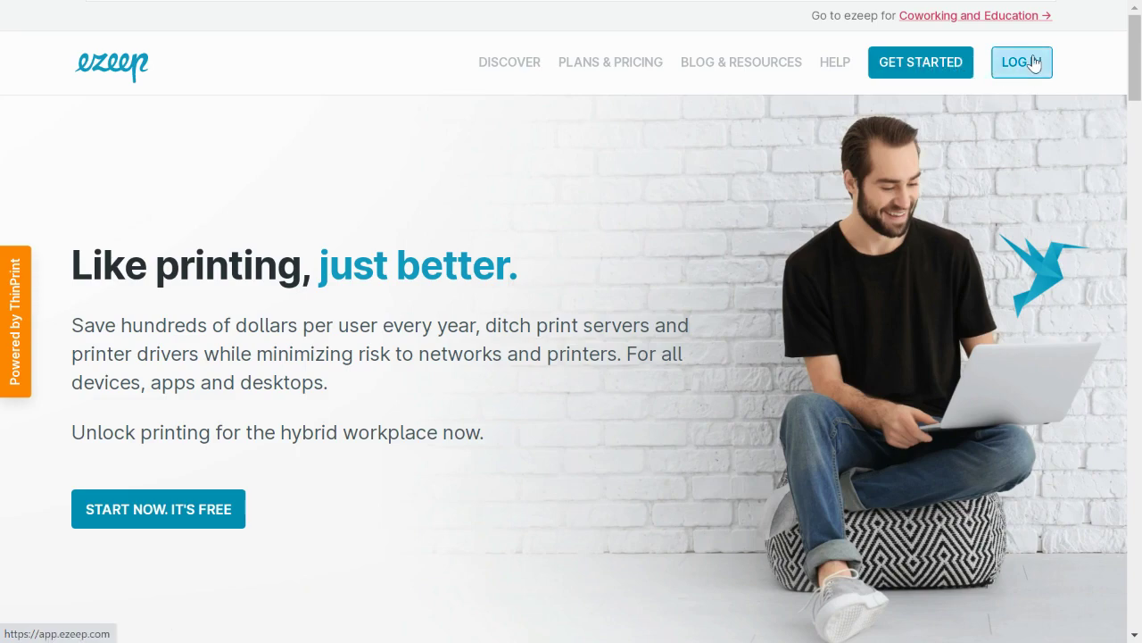
Submit the autofilled sign-in details to reach the Quick Start page at Connect Printers
{"action": "key", "text": "Return"}
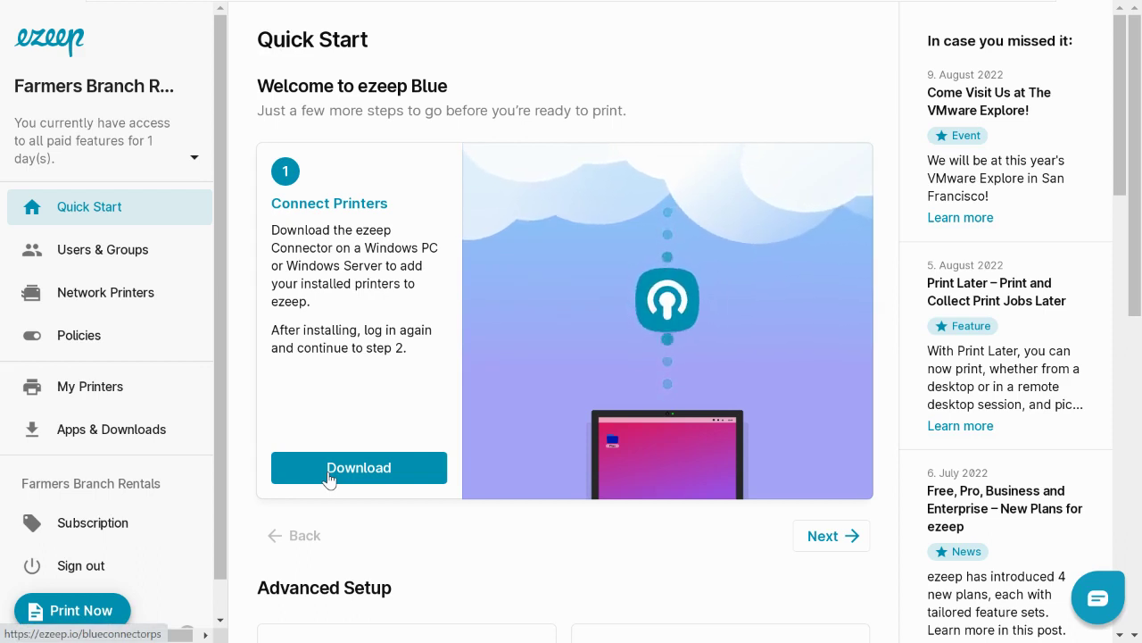
Download the ezeep Connector and run ezeepConnectorforPS from Downloads as administrator
{"action": "left_click", "coordinate": [329, 473]}
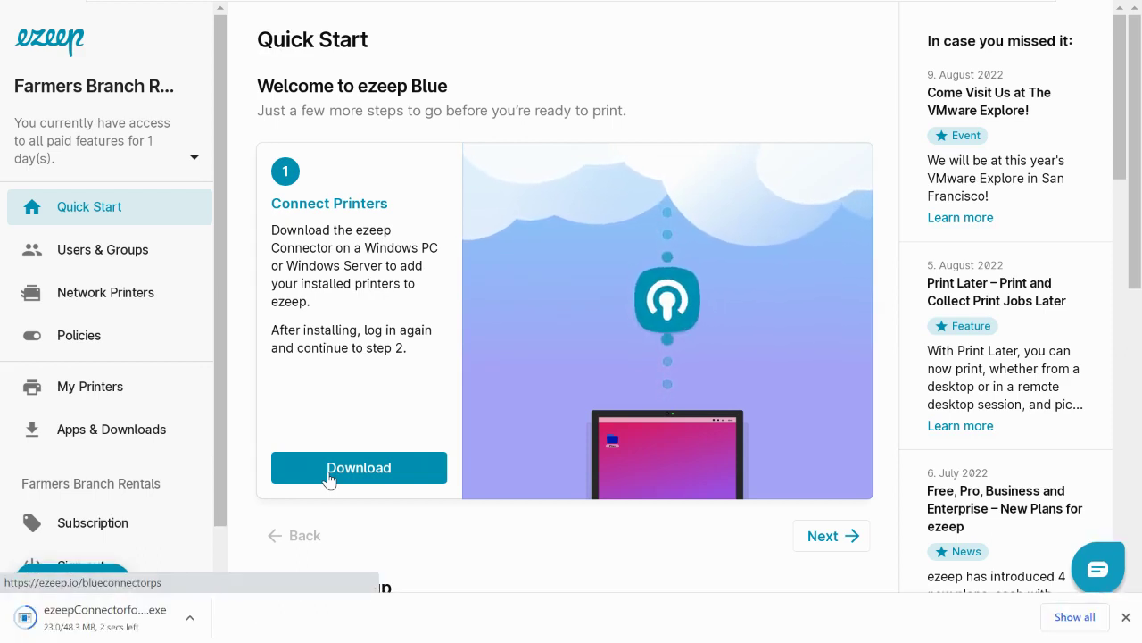
{"action": "left_click", "coordinate": [190, 622]}
{"action": "left_click", "coordinate": [236, 555]}
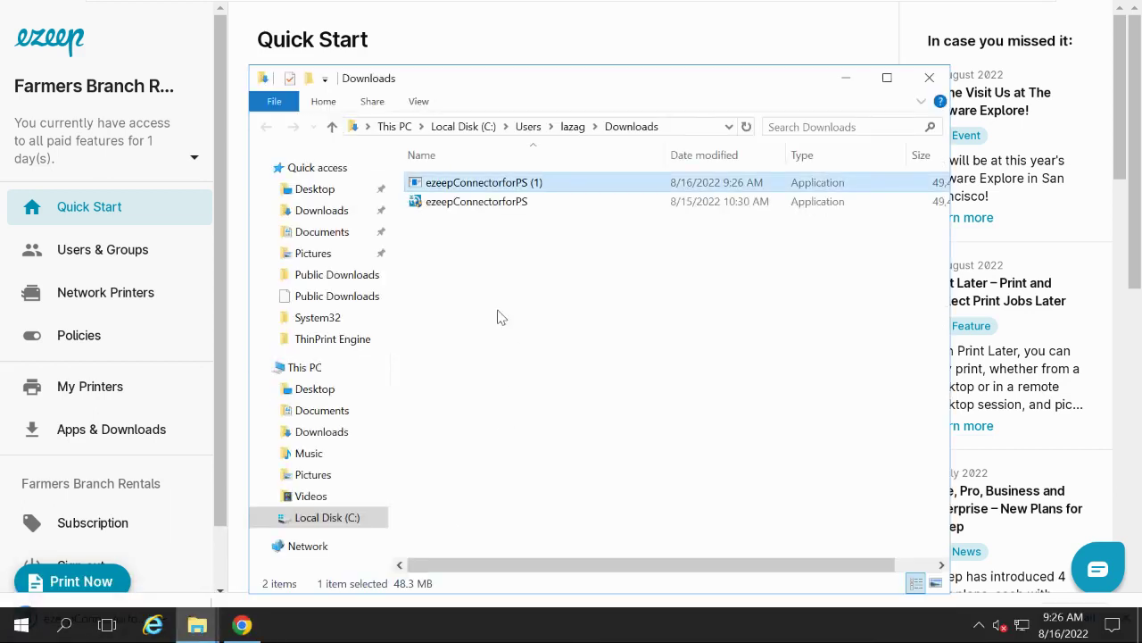
{"action": "right_click", "coordinate": [476, 204]}
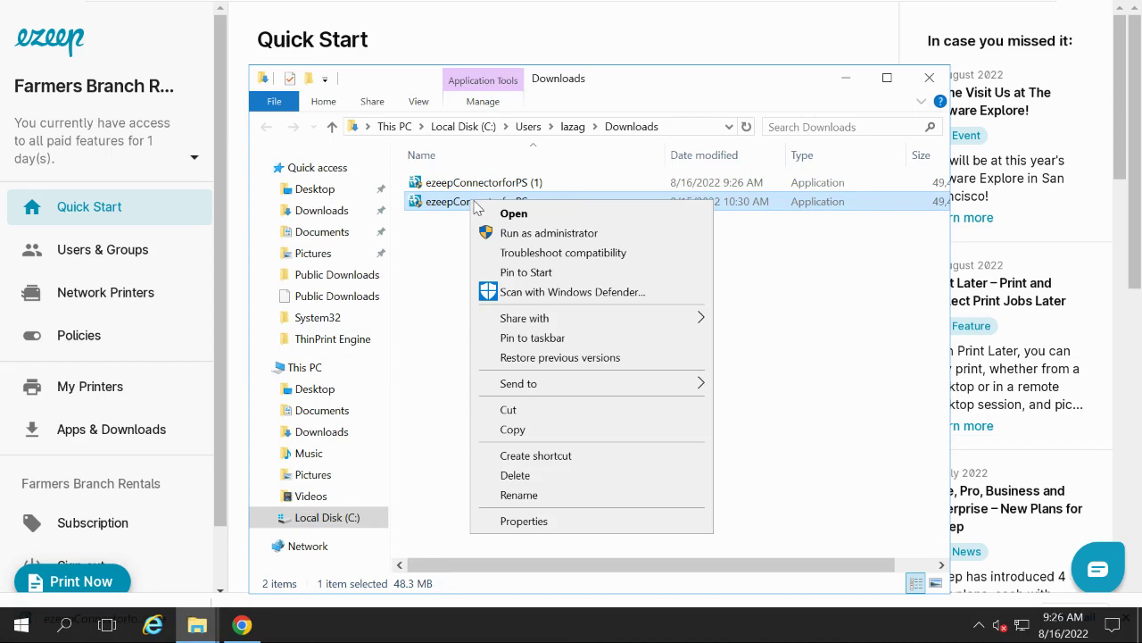
{"action": "left_click", "coordinate": [520, 232]}
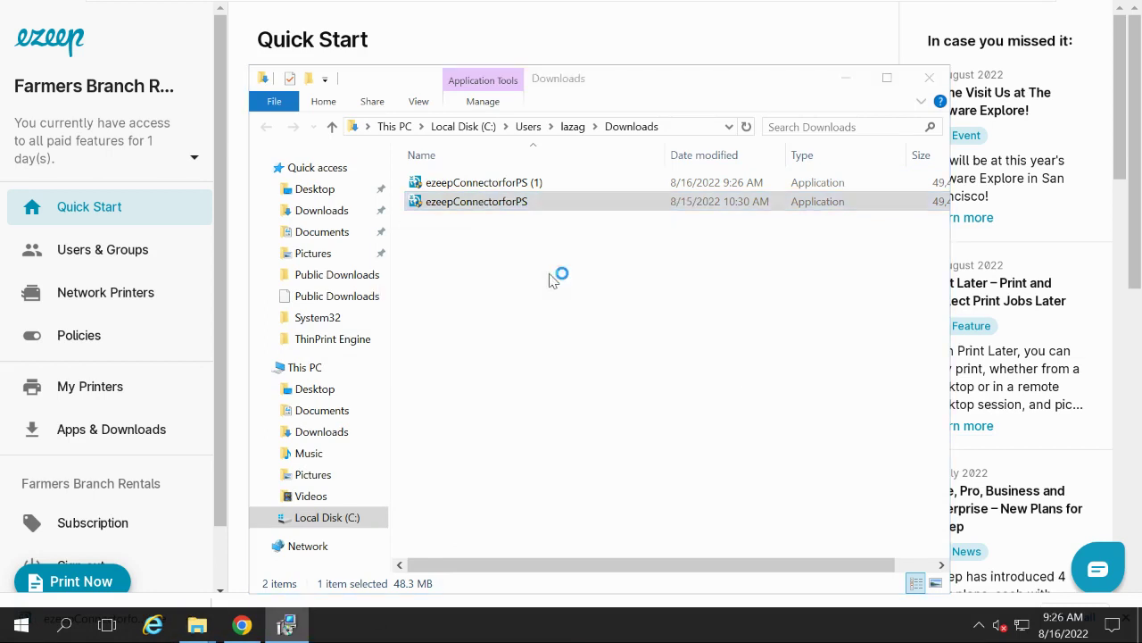
Accept the licence terms, install ezeep Connector for Print Server, and finish the wizard
{"action": "left_click", "coordinate": [684, 462]}
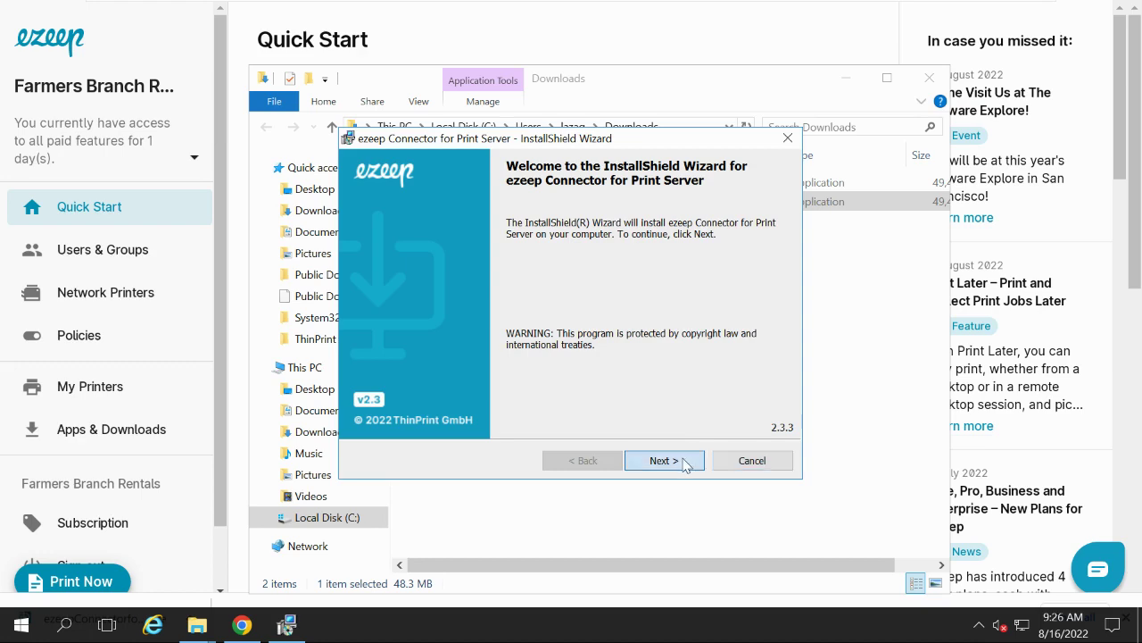
{"action": "left_click", "coordinate": [537, 395]}
{"action": "left_click", "coordinate": [668, 463]}
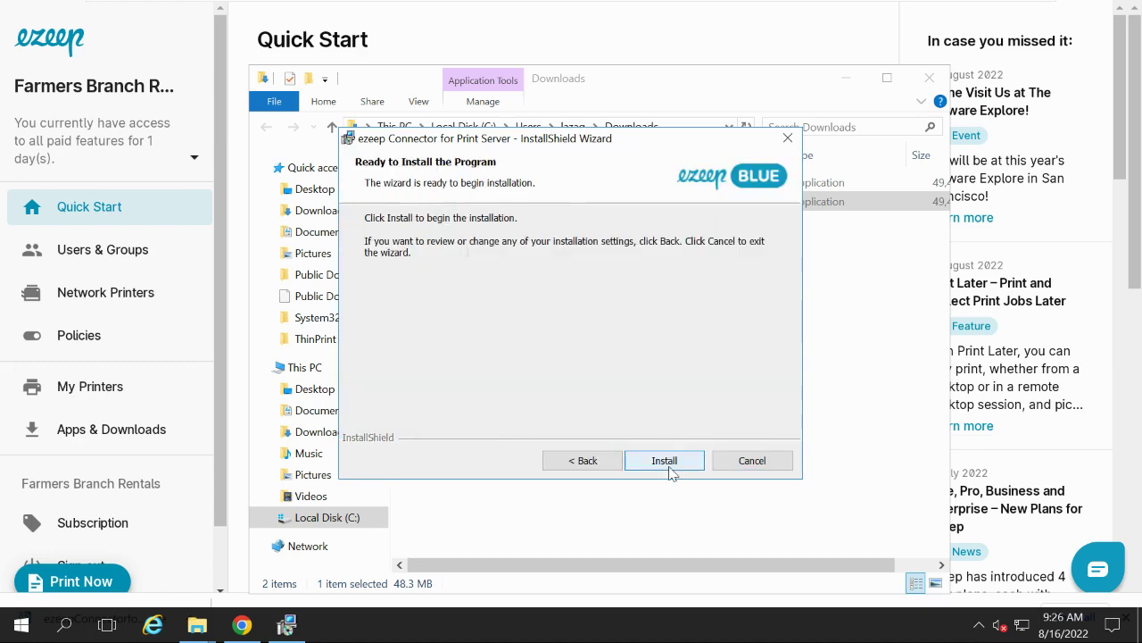
{"action": "left_click", "coordinate": [667, 461]}
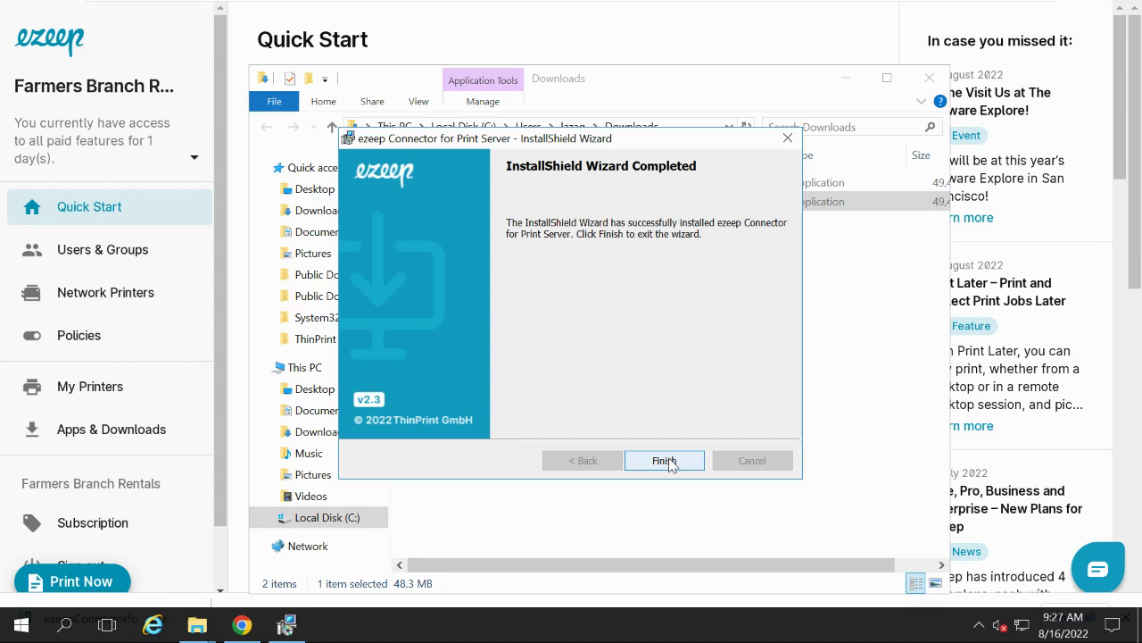
{"action": "left_click", "coordinate": [665, 460]}
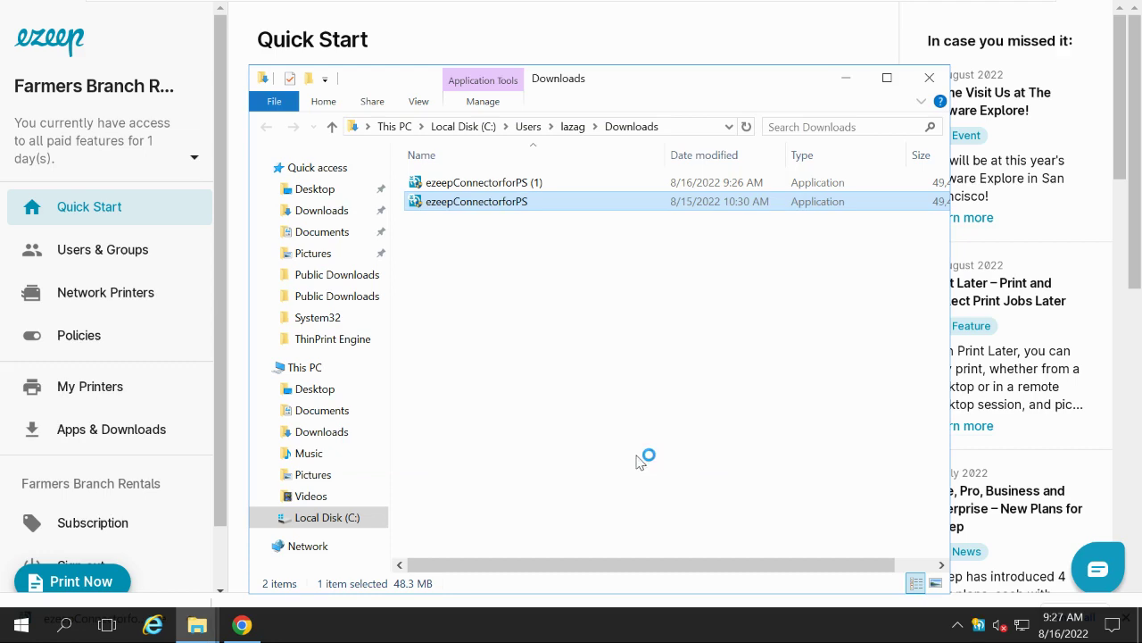
Enter the account password, refresh the portal, and show printers connected through Print Server LAZAGDC
{"action": "type", "text": "••••"}
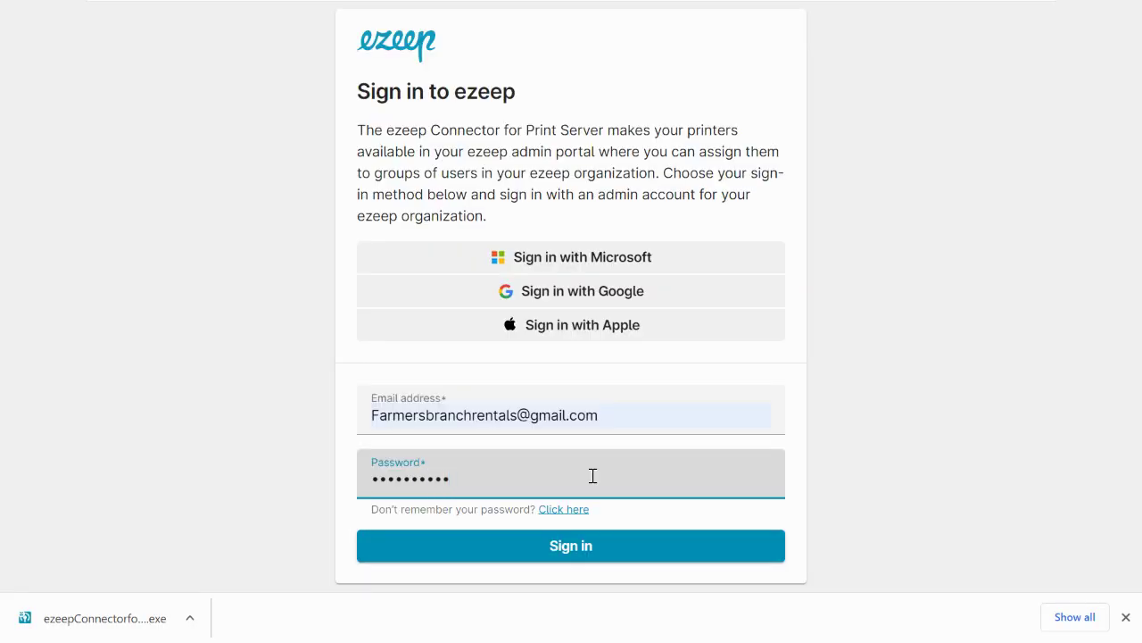
{"action": "type", "text": "•••"}
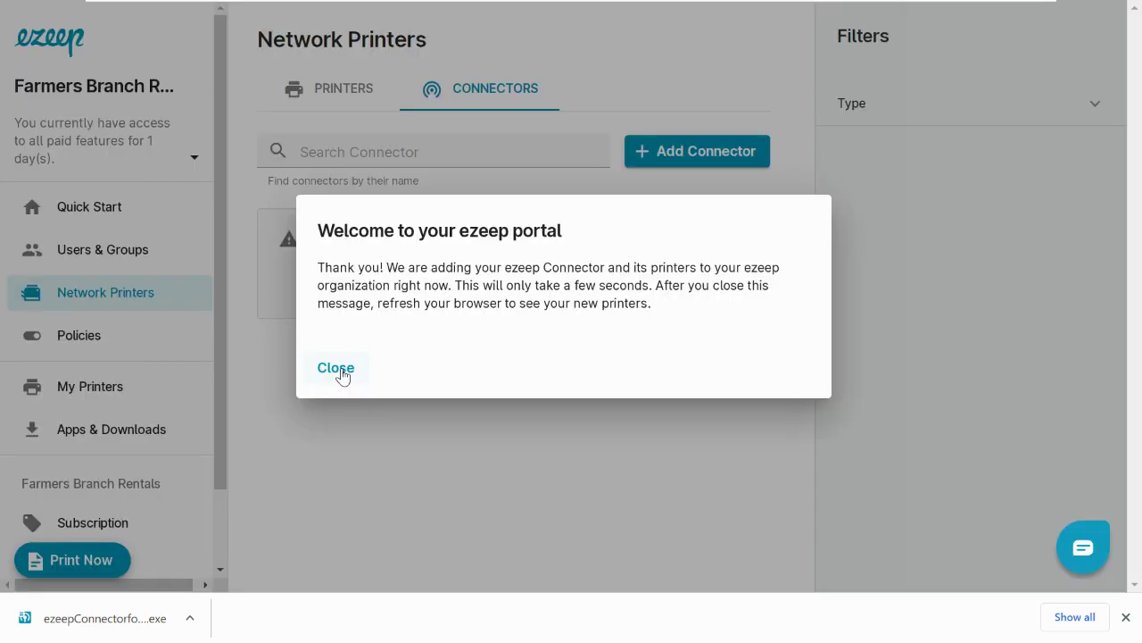
{"action": "left_click", "coordinate": [342, 375]}
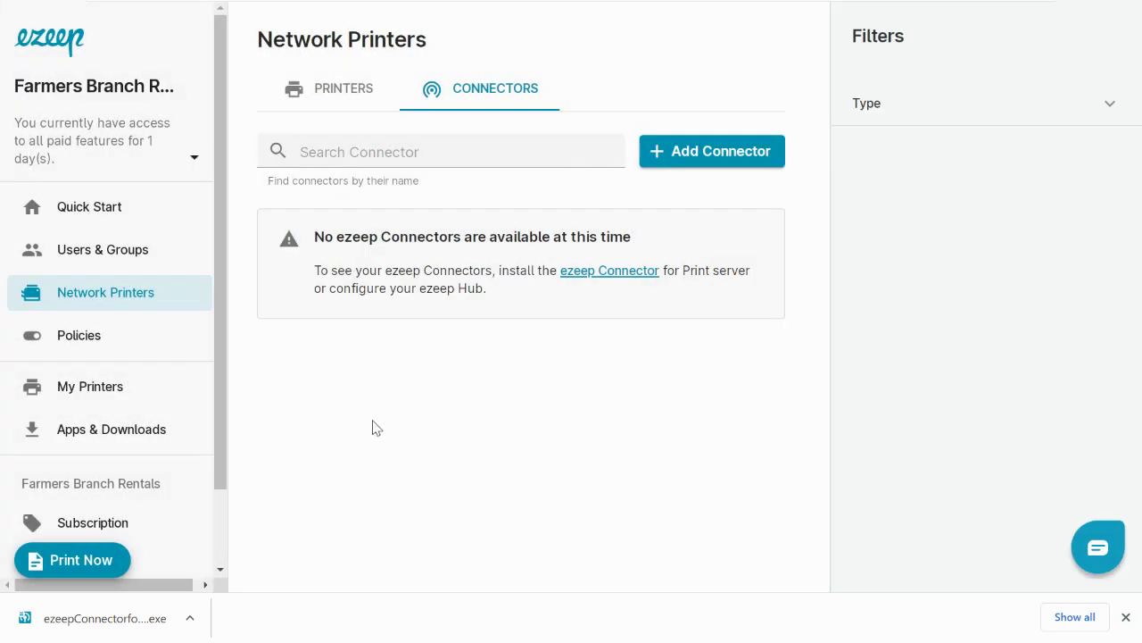
{"action": "key", "text": "F5"}
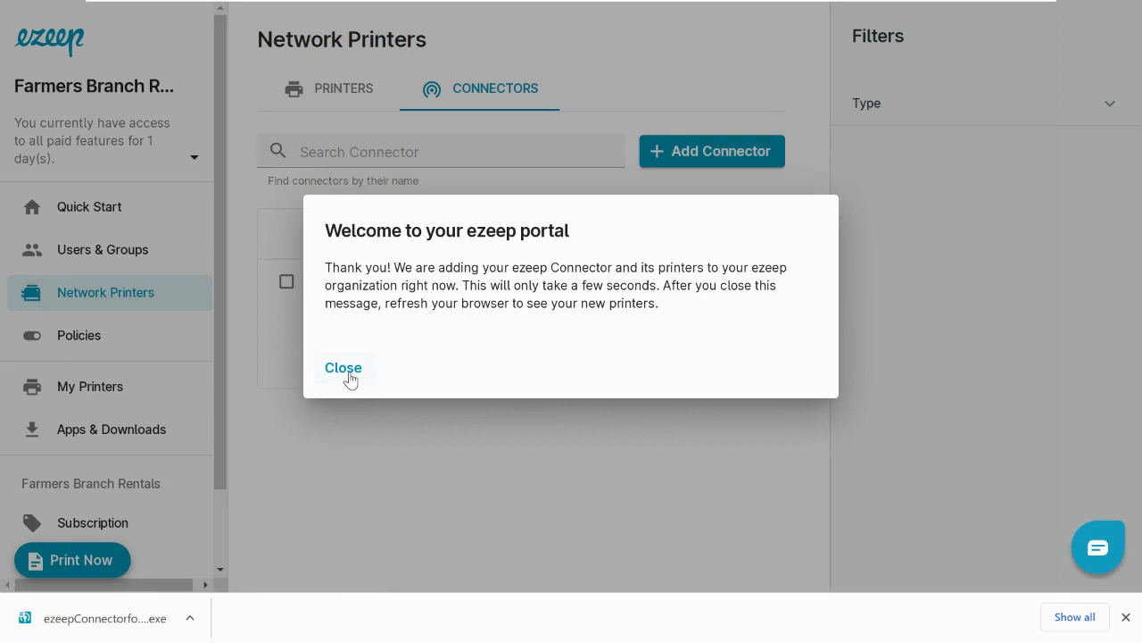
{"action": "left_click", "coordinate": [349, 378]}
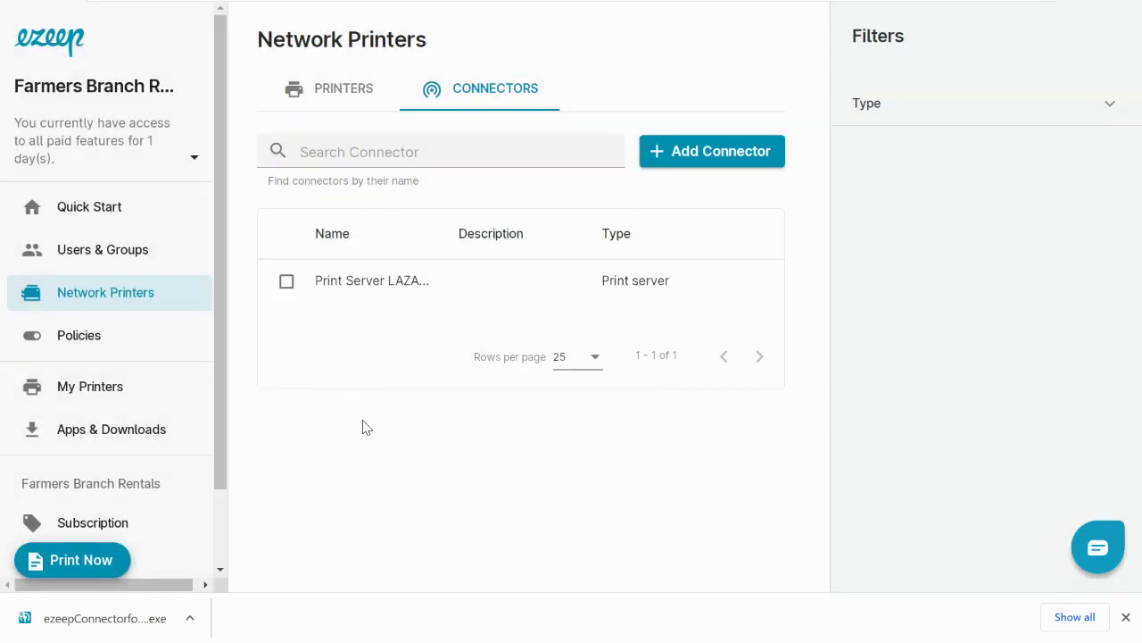
{"action": "left_click", "coordinate": [288, 287]}
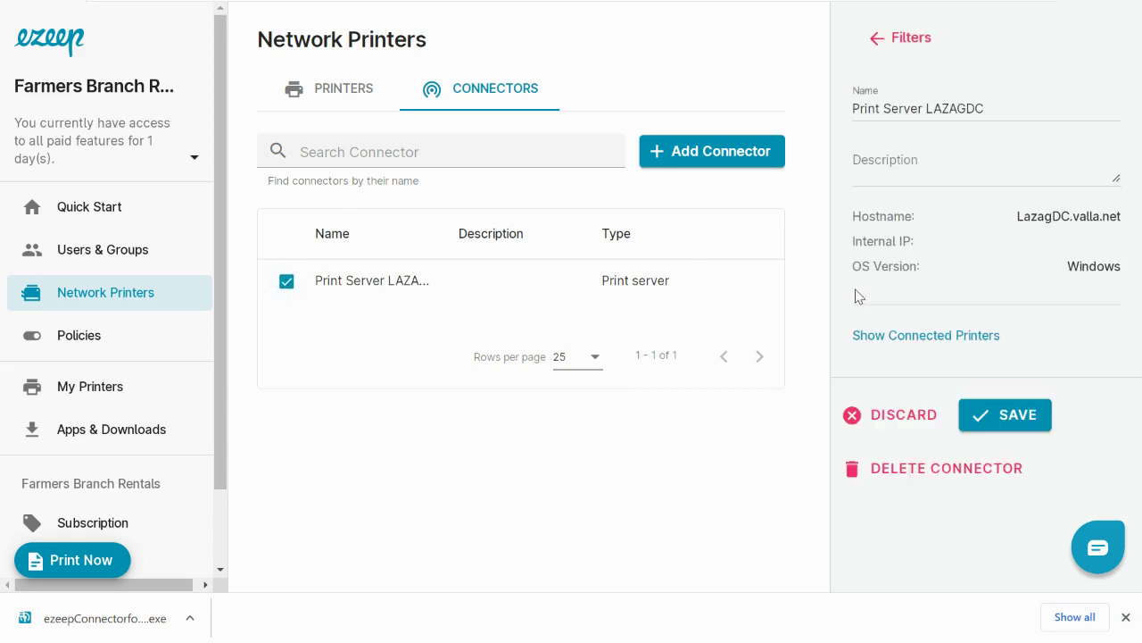
{"action": "left_click", "coordinate": [911, 336]}
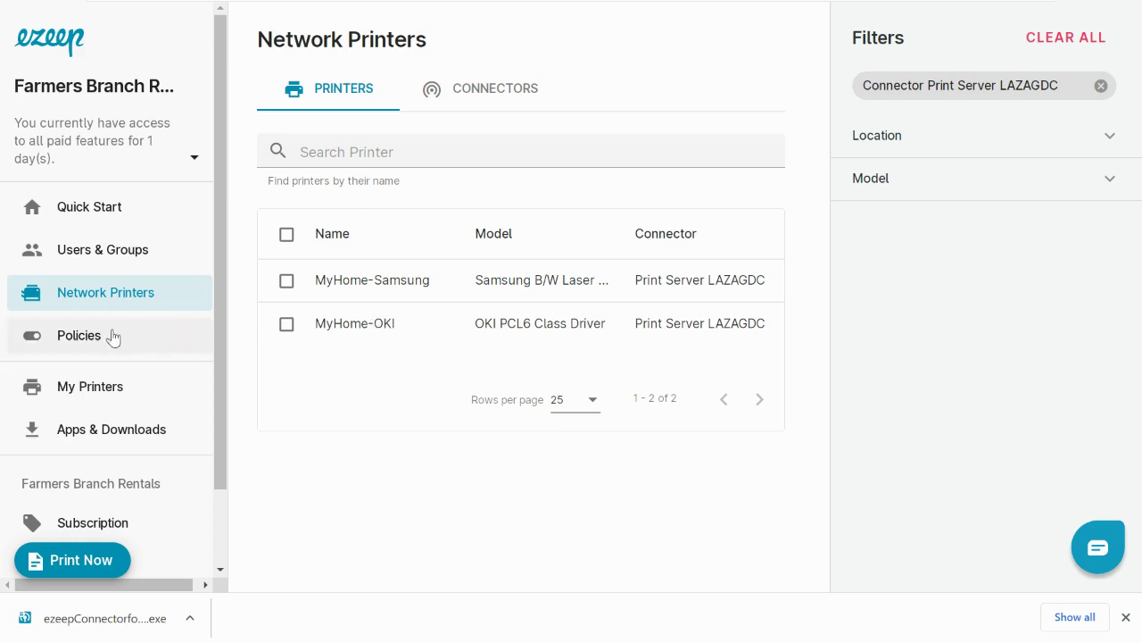
On My Printers, switch on the MyHome-OKI and MyHome-Samsung printers
{"action": "left_click", "coordinate": [101, 396]}
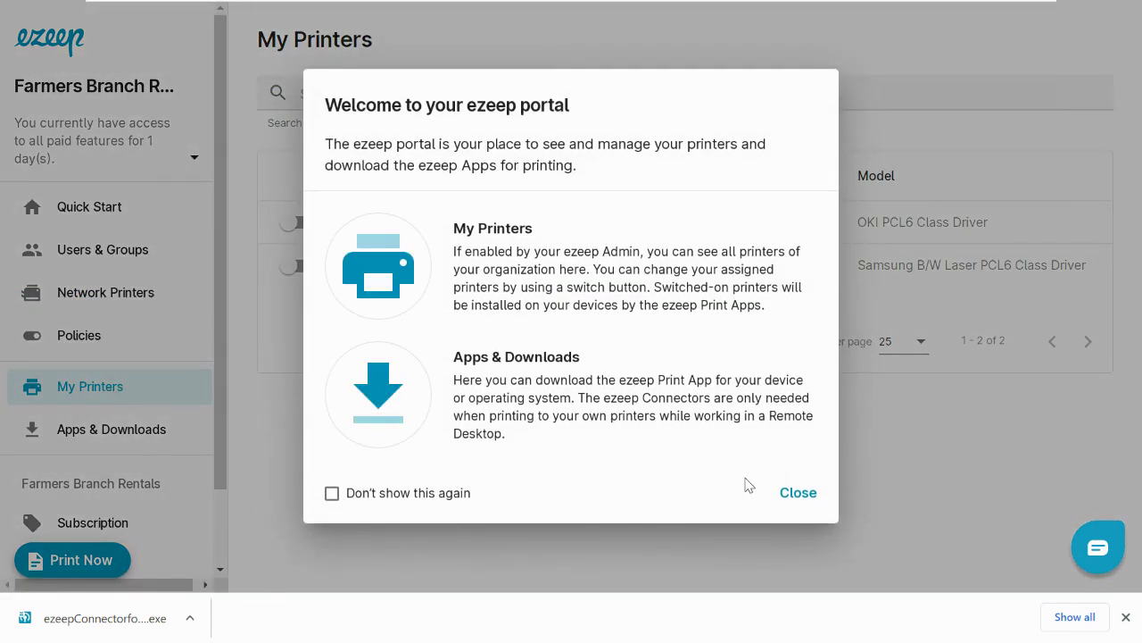
{"action": "left_click", "coordinate": [791, 493]}
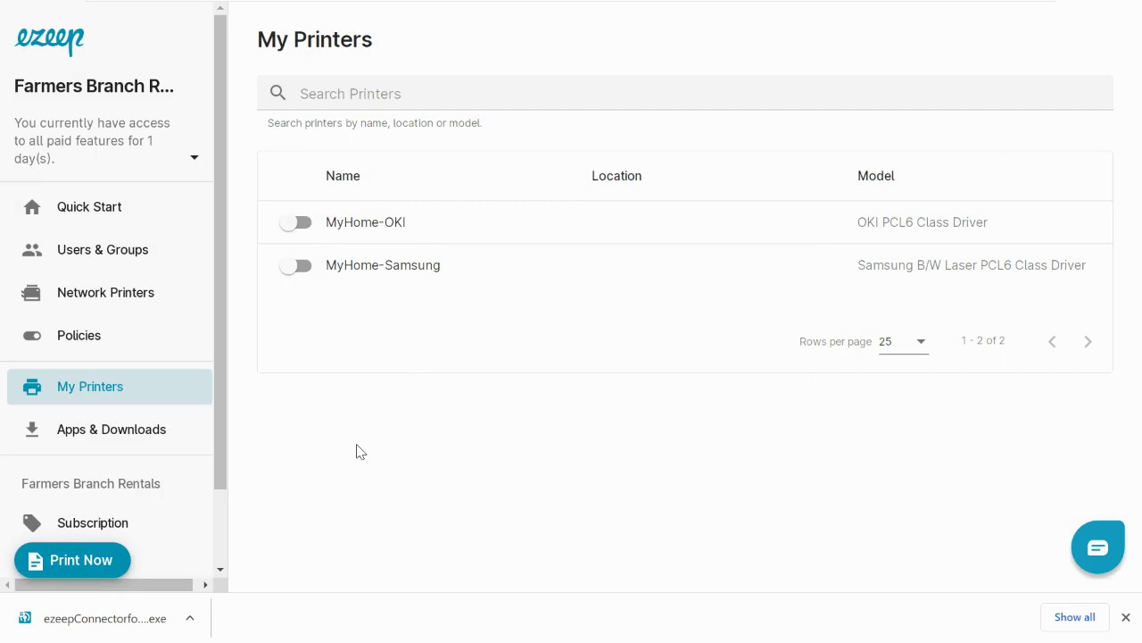
{"action": "left_click", "coordinate": [305, 224]}
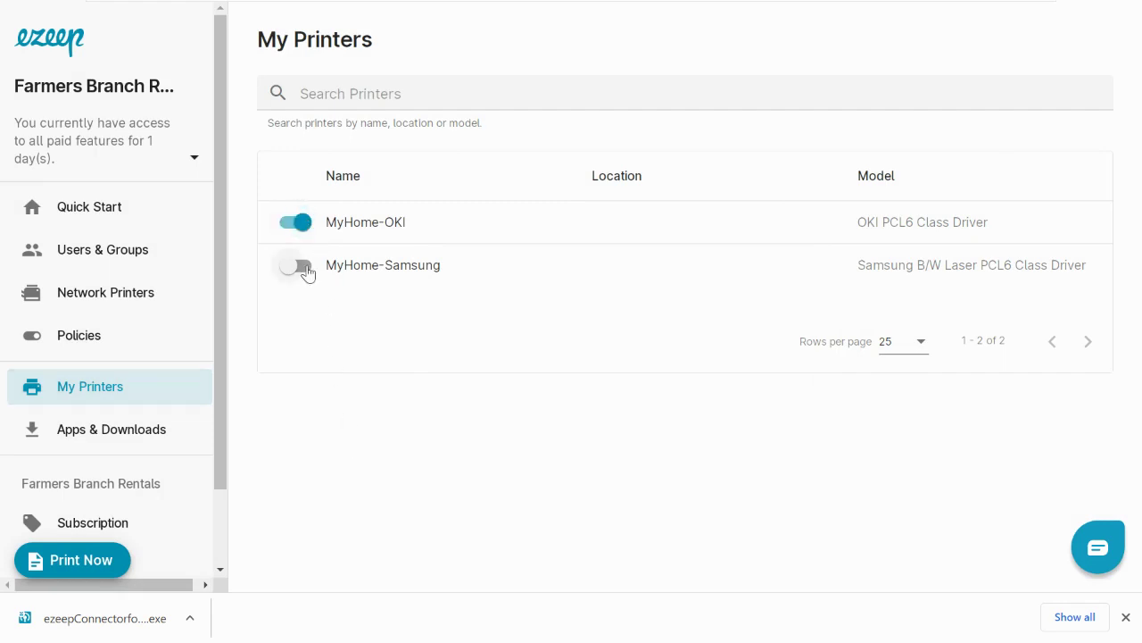
{"action": "left_click", "coordinate": [307, 273]}
Start a Print Now job with the MyTestJob-Home file selected
{"action": "left_click", "coordinate": [91, 559]}
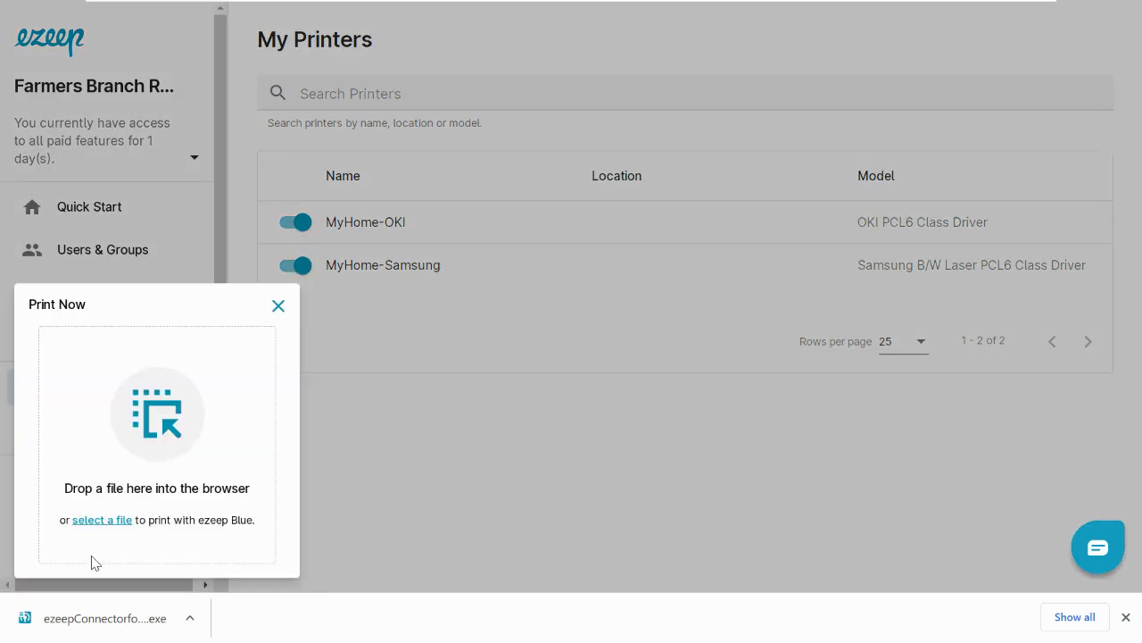
{"action": "left_click", "coordinate": [108, 521]}
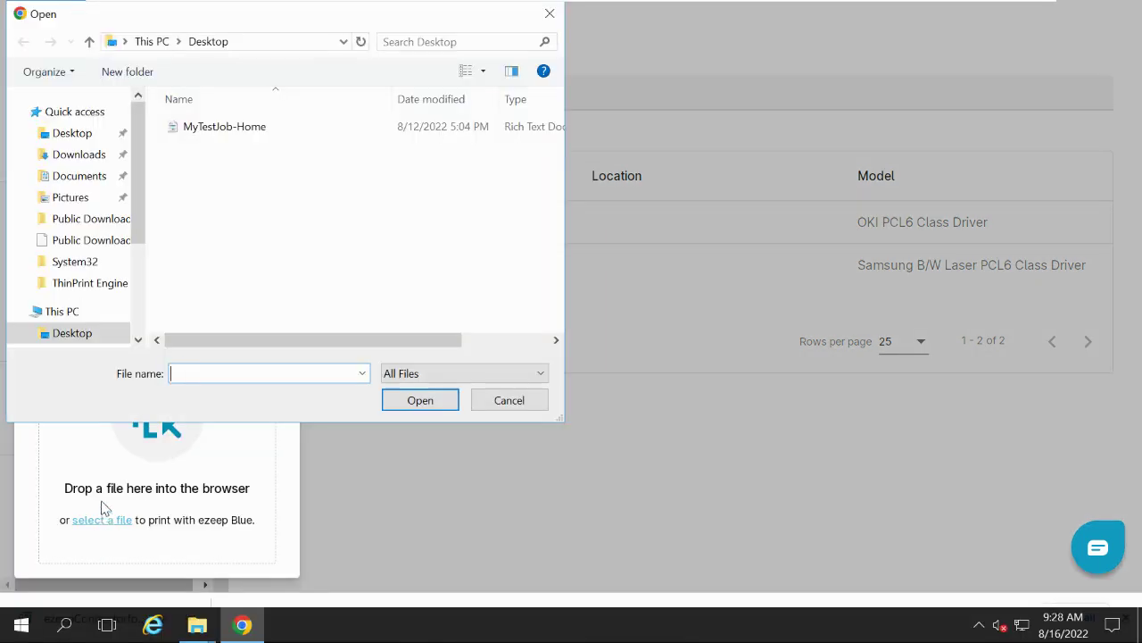
{"action": "left_click", "coordinate": [224, 127]}
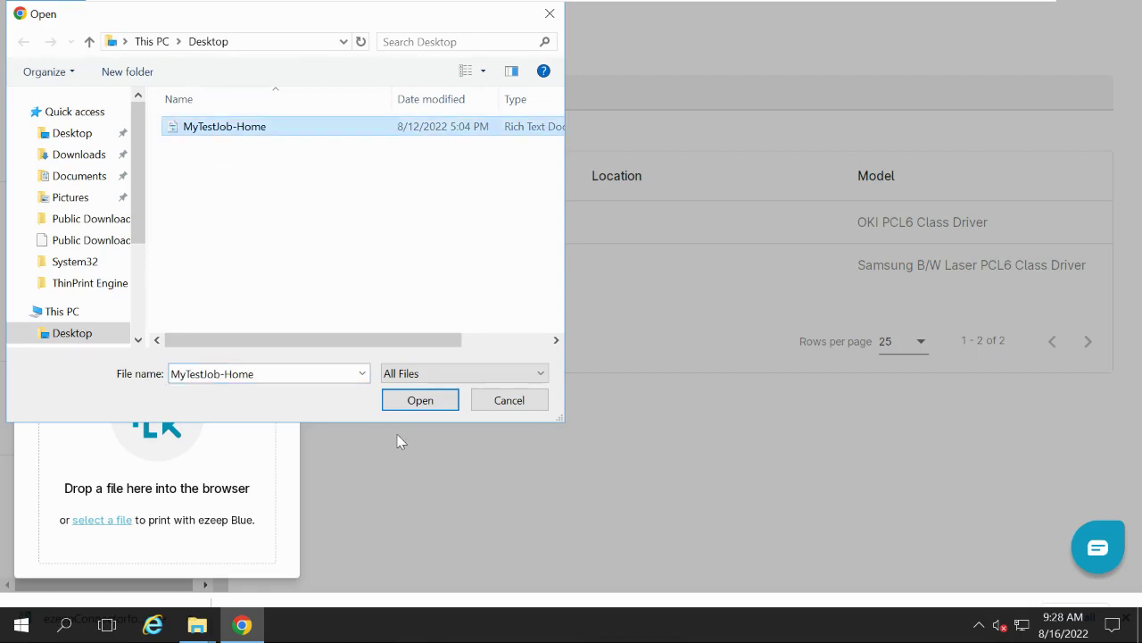
{"action": "left_click", "coordinate": [420, 399]}
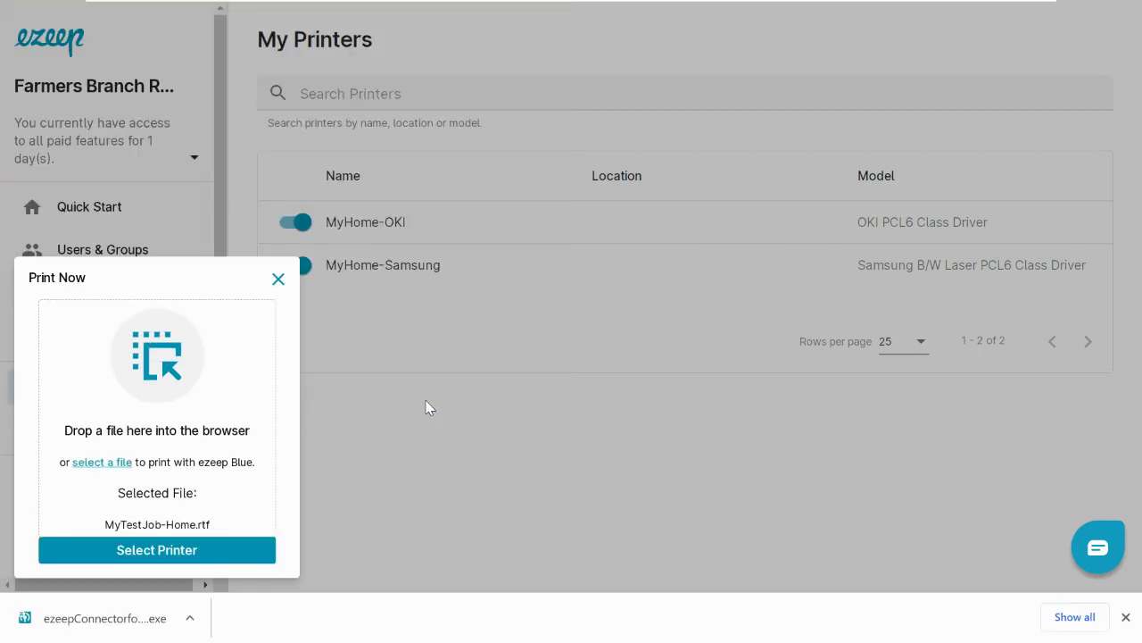
Choose MyHome-OKI as the printer and send the job to print
{"action": "left_click", "coordinate": [174, 545]}
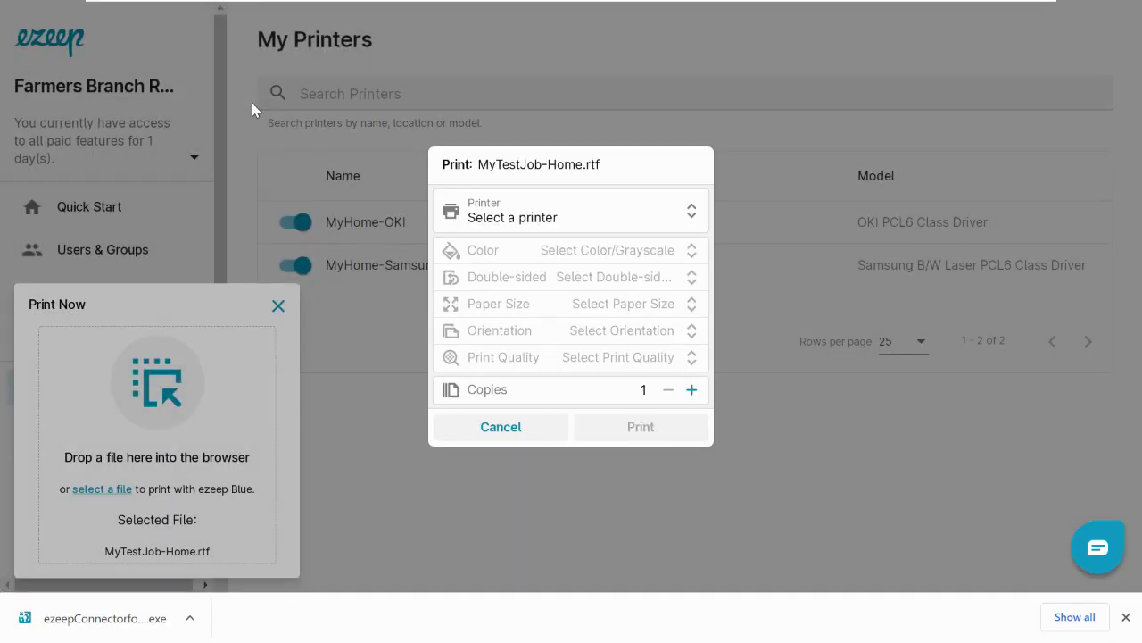
{"action": "left_click", "coordinate": [523, 231]}
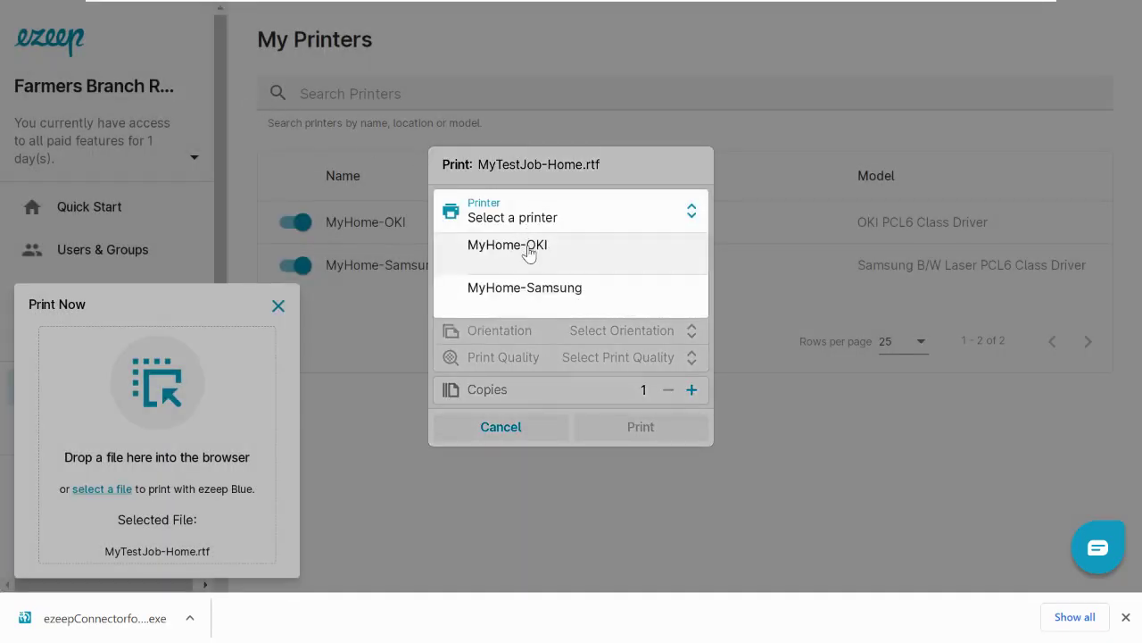
{"action": "left_click", "coordinate": [528, 252]}
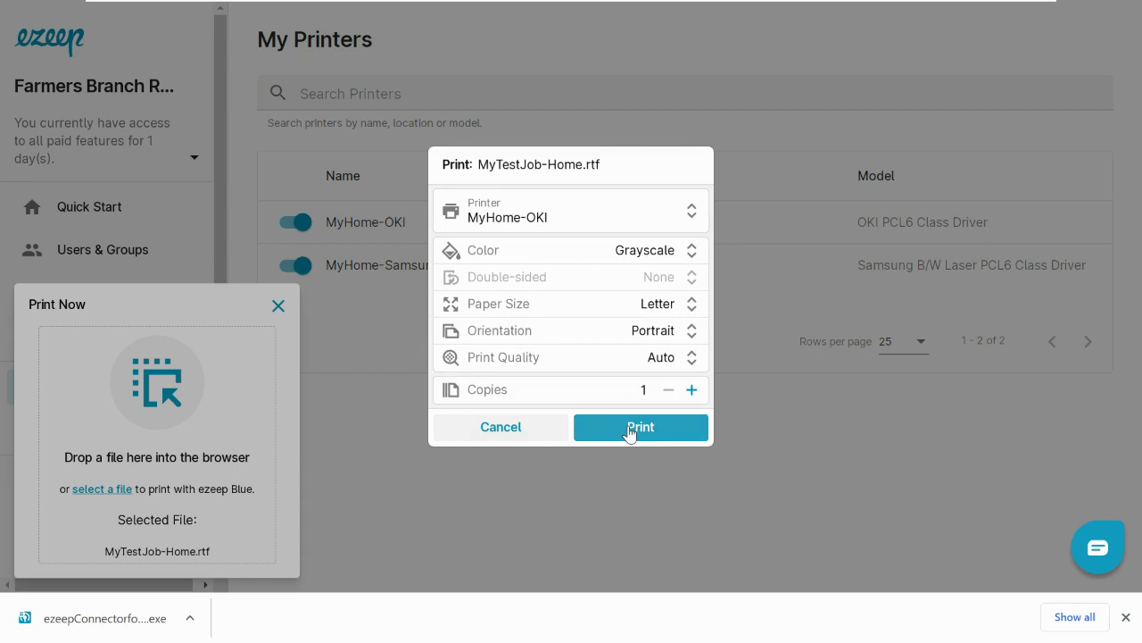
{"action": "left_click", "coordinate": [630, 428]}
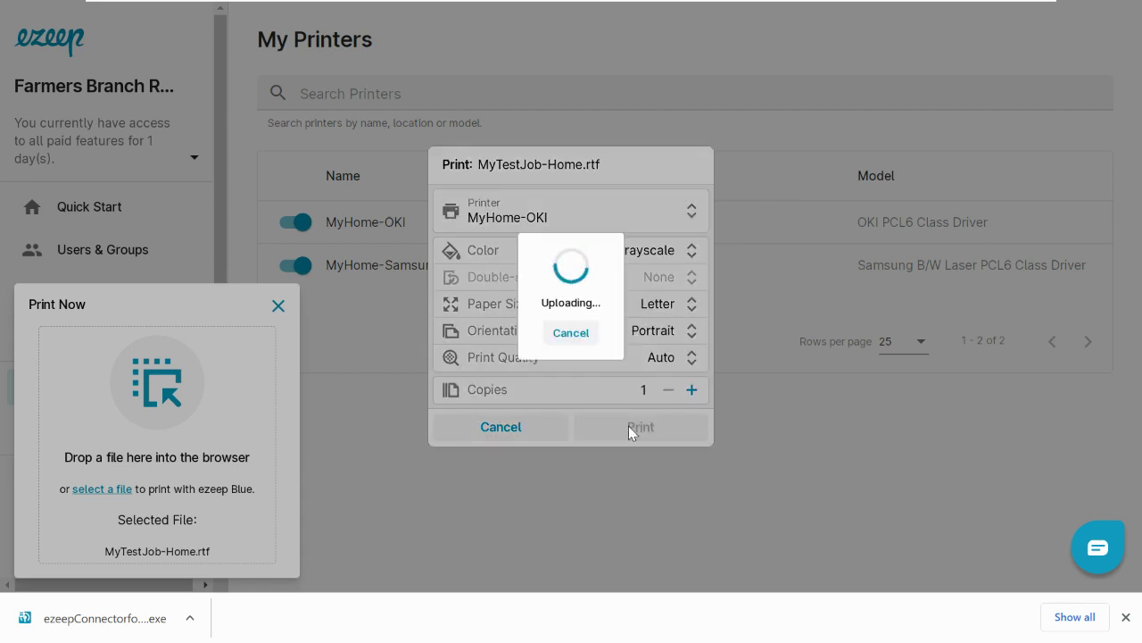